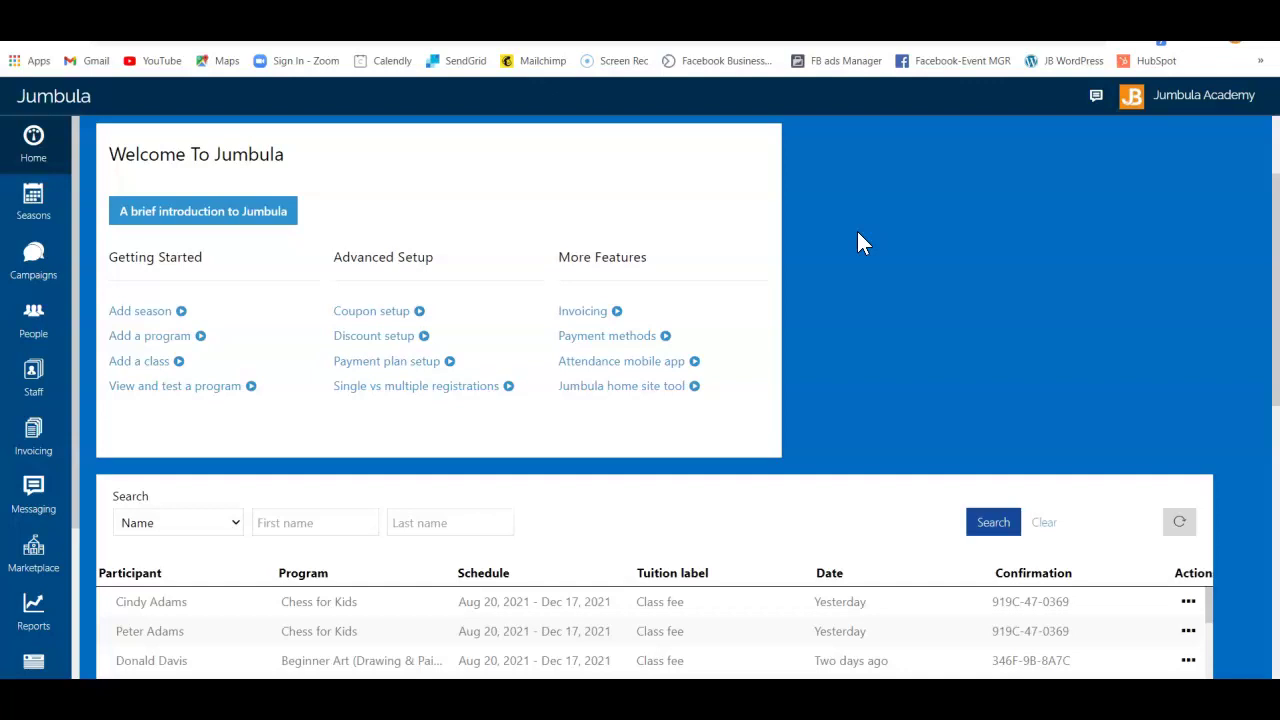
Go from Seasons to Fall Season's Setup and open its Payment plans page
{"action": "left_click", "coordinate": [55, 213]}
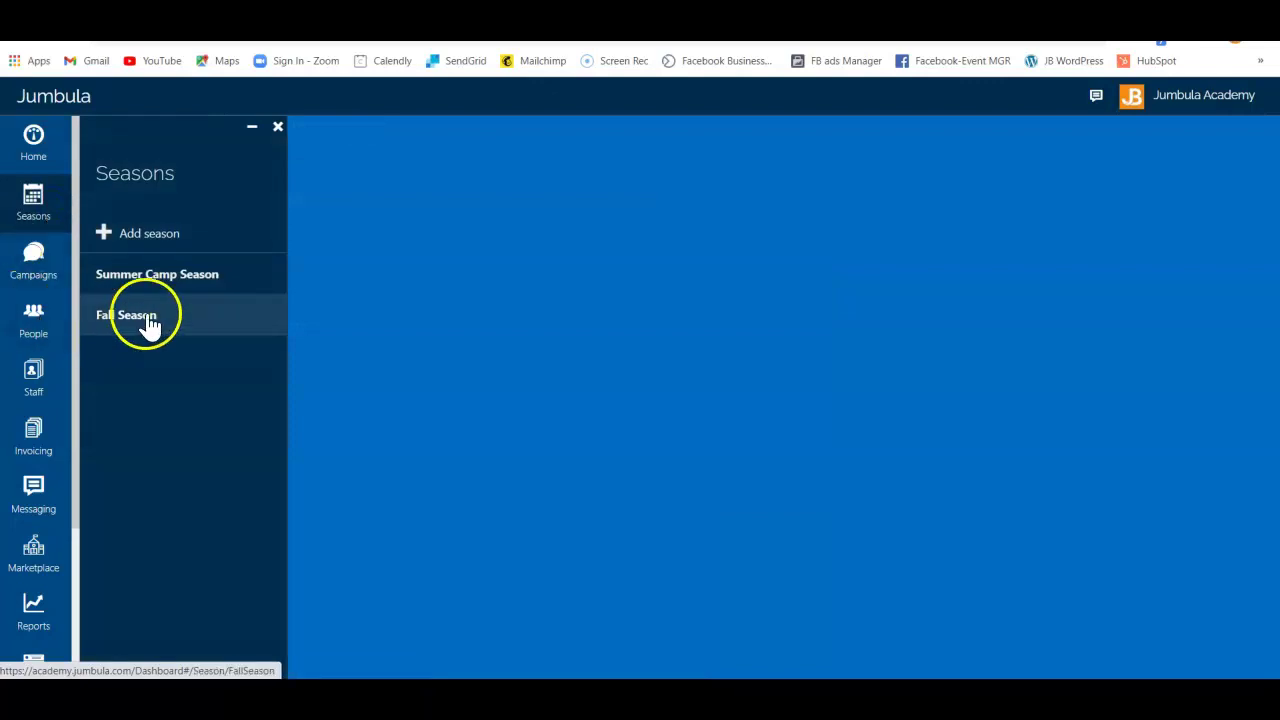
{"action": "left_click", "coordinate": [150, 320]}
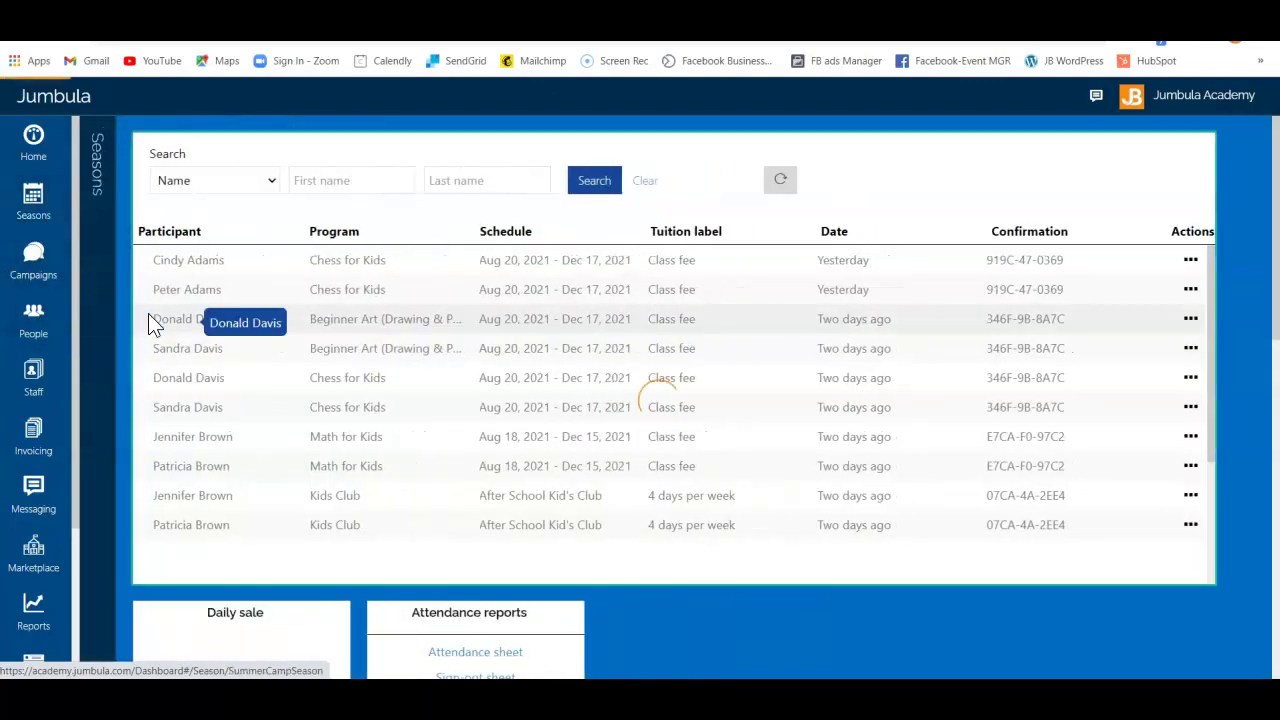
{"action": "left_click", "coordinate": [172, 413]}
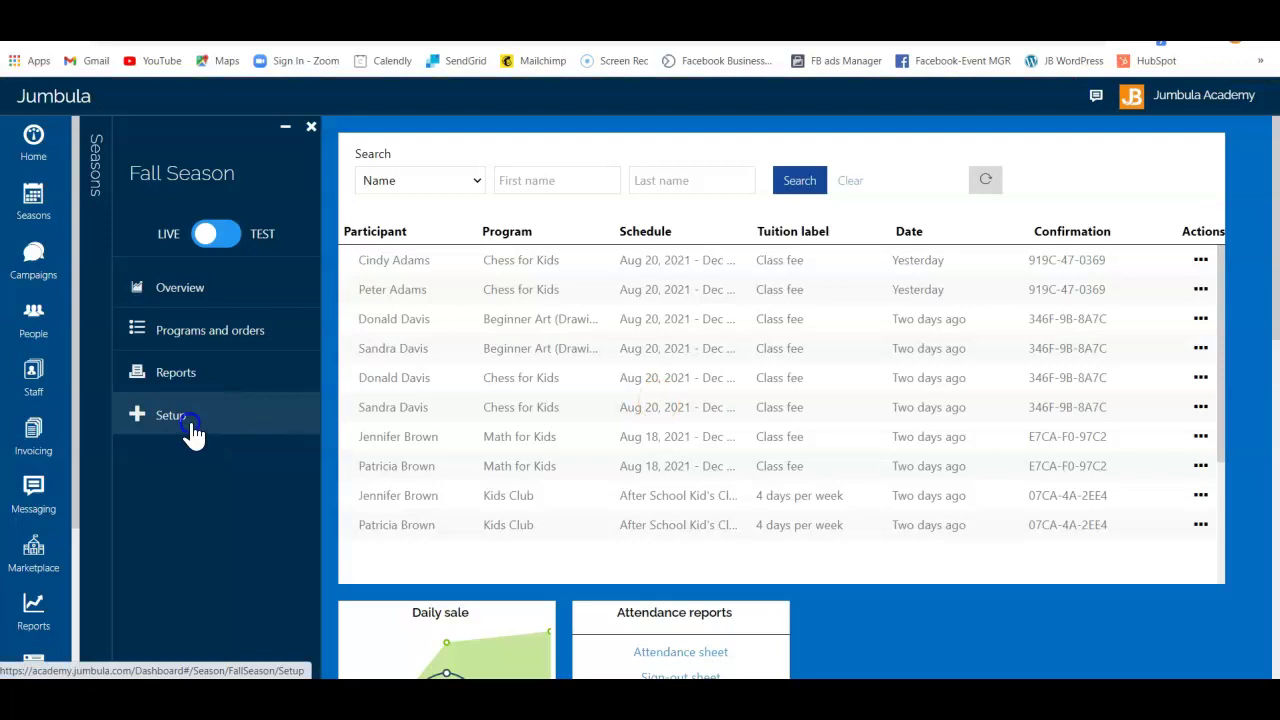
{"action": "left_click", "coordinate": [241, 410]}
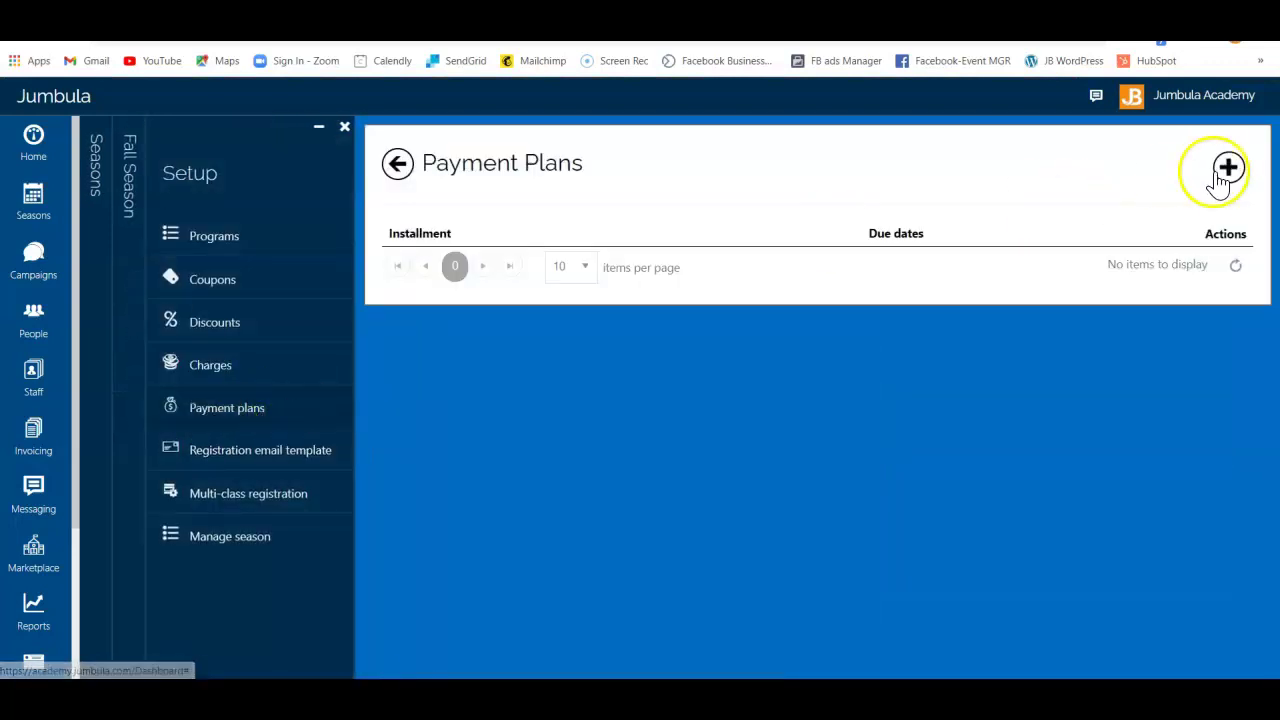
Add a new payment plan named 'Payment Plan Option 1' with a fixed $50 deposit
{"action": "left_click", "coordinate": [1228, 170]}
{"action": "left_click", "coordinate": [1228, 172]}
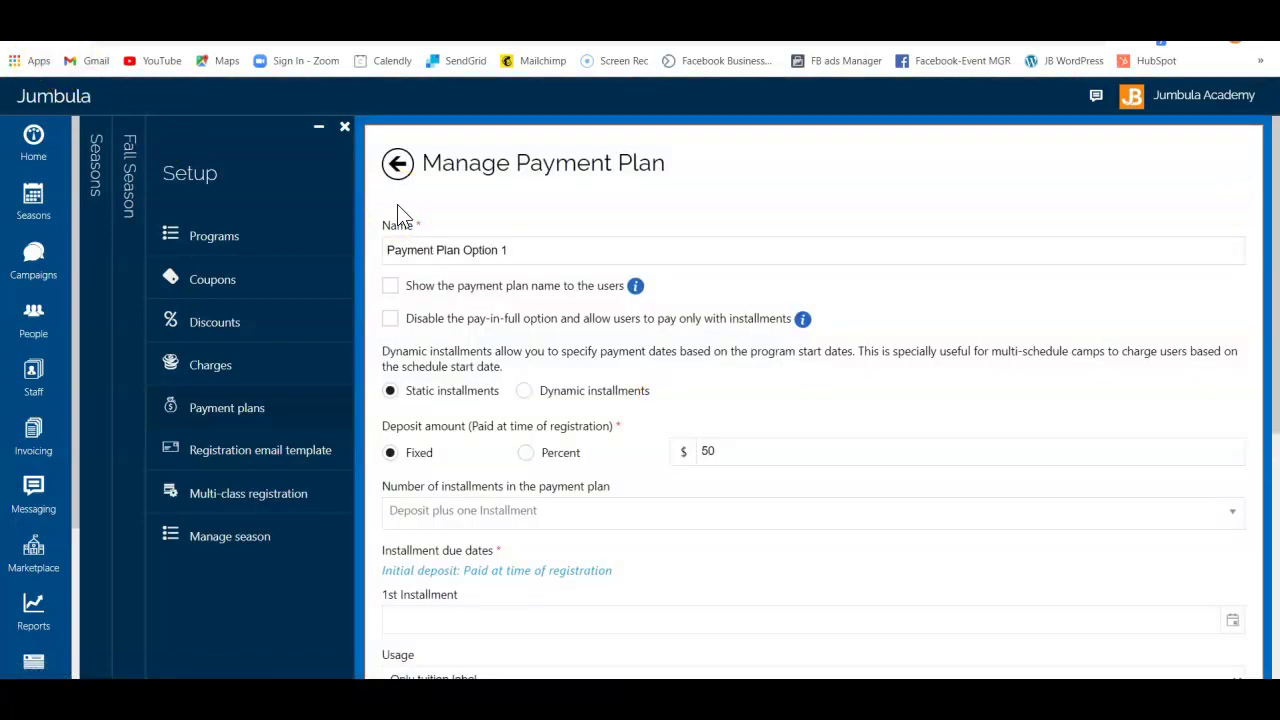
{"action": "left_click", "coordinate": [418, 206]}
{"action": "left_click", "coordinate": [580, 243]}
{"action": "left_click", "coordinate": [390, 250]}
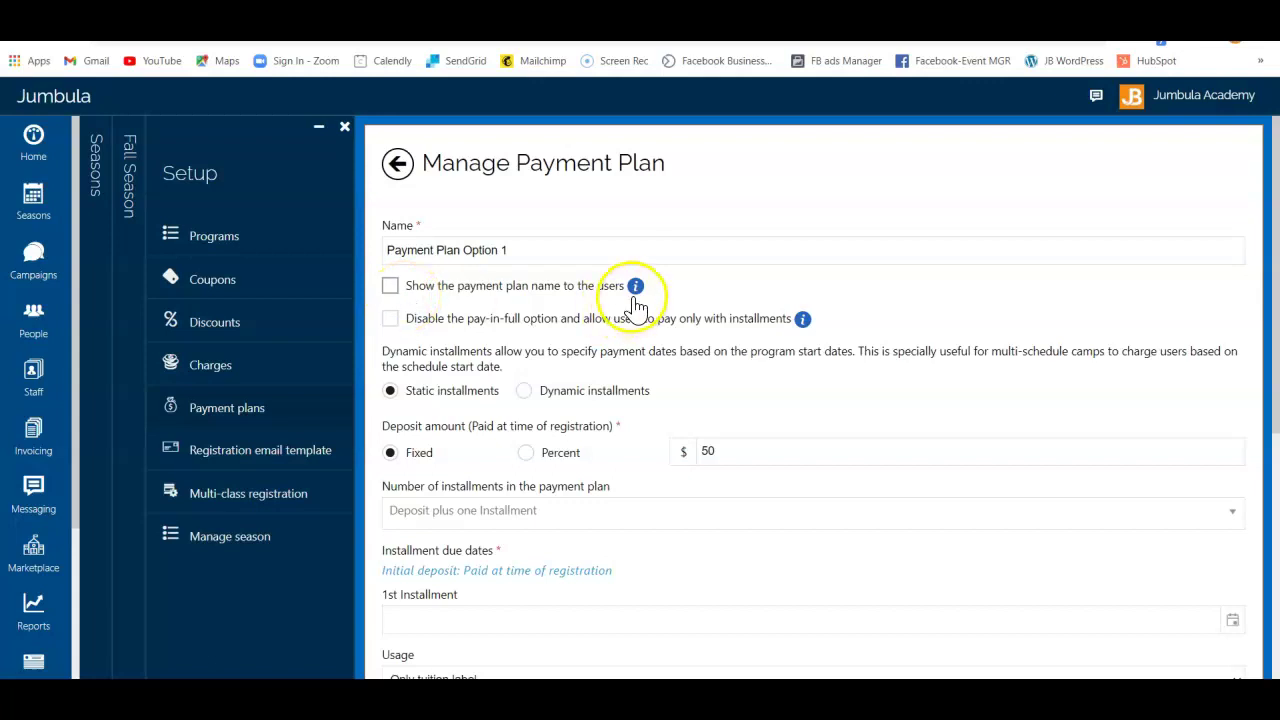
{"action": "mouse_move", "coordinate": [636, 296]}
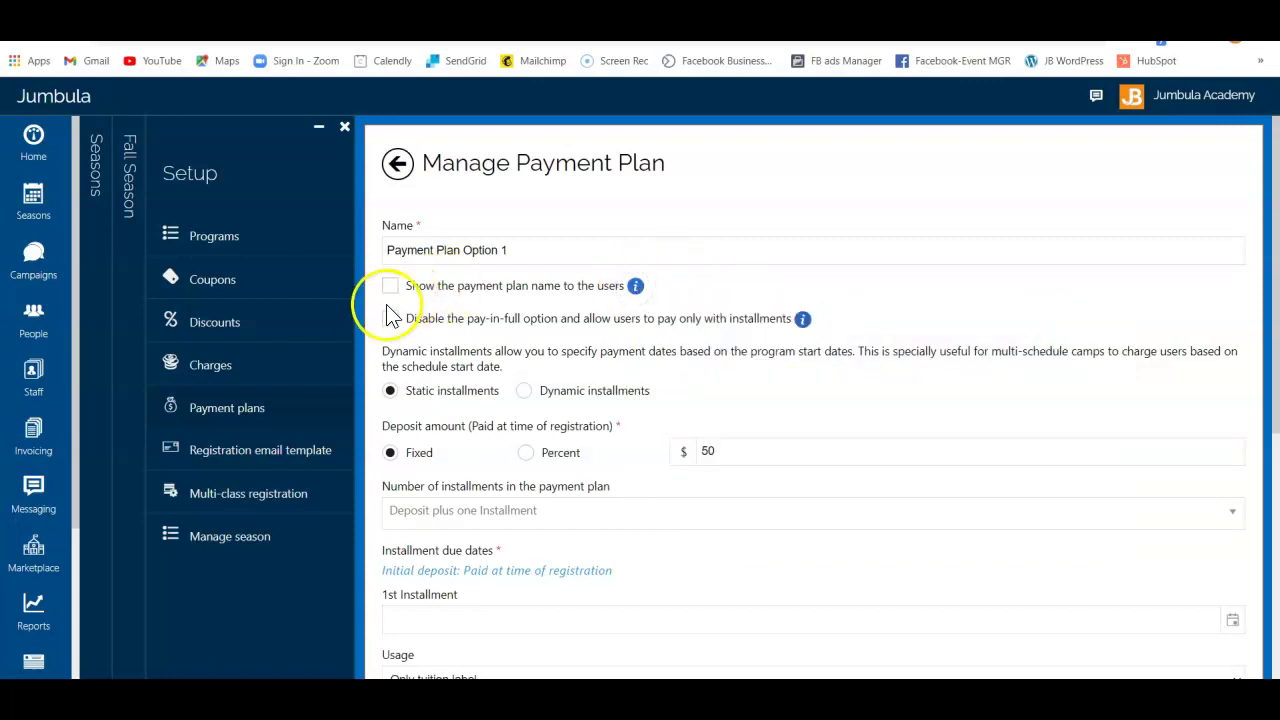
{"action": "left_click", "coordinate": [521, 341]}
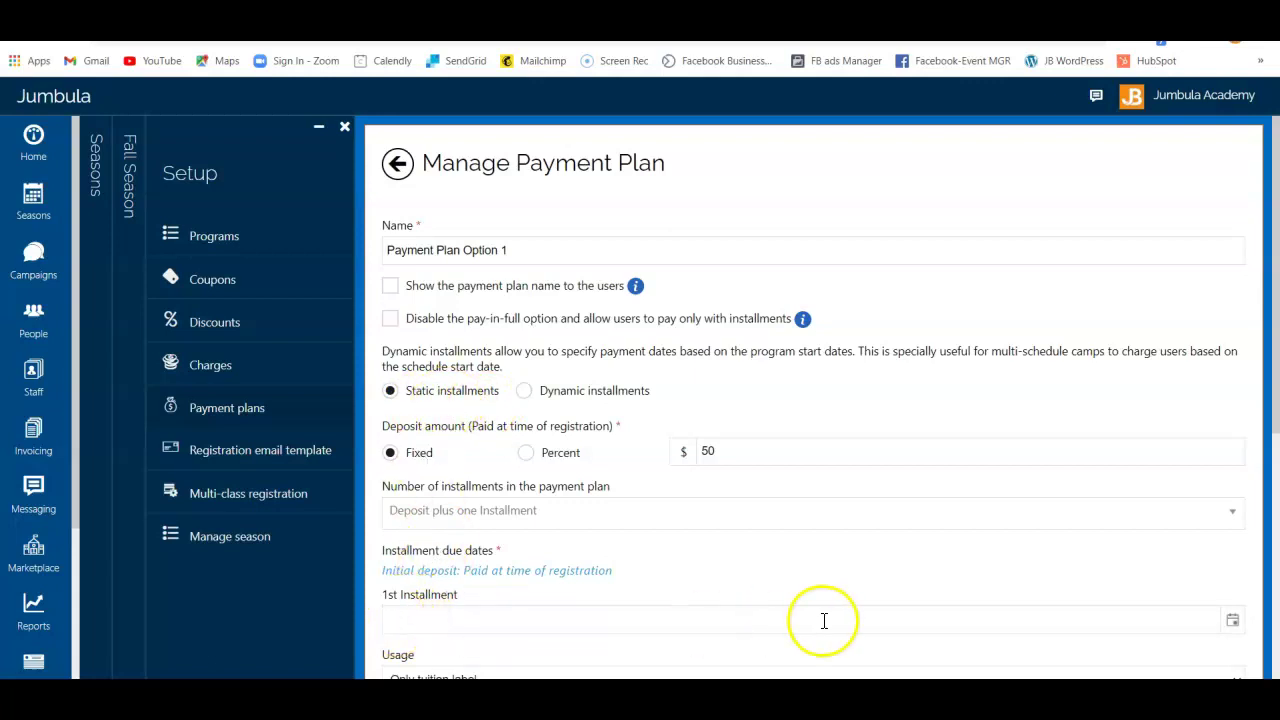
Set the number of installments to 'Deposit plus two Installments'
{"action": "left_click", "coordinate": [1234, 621]}
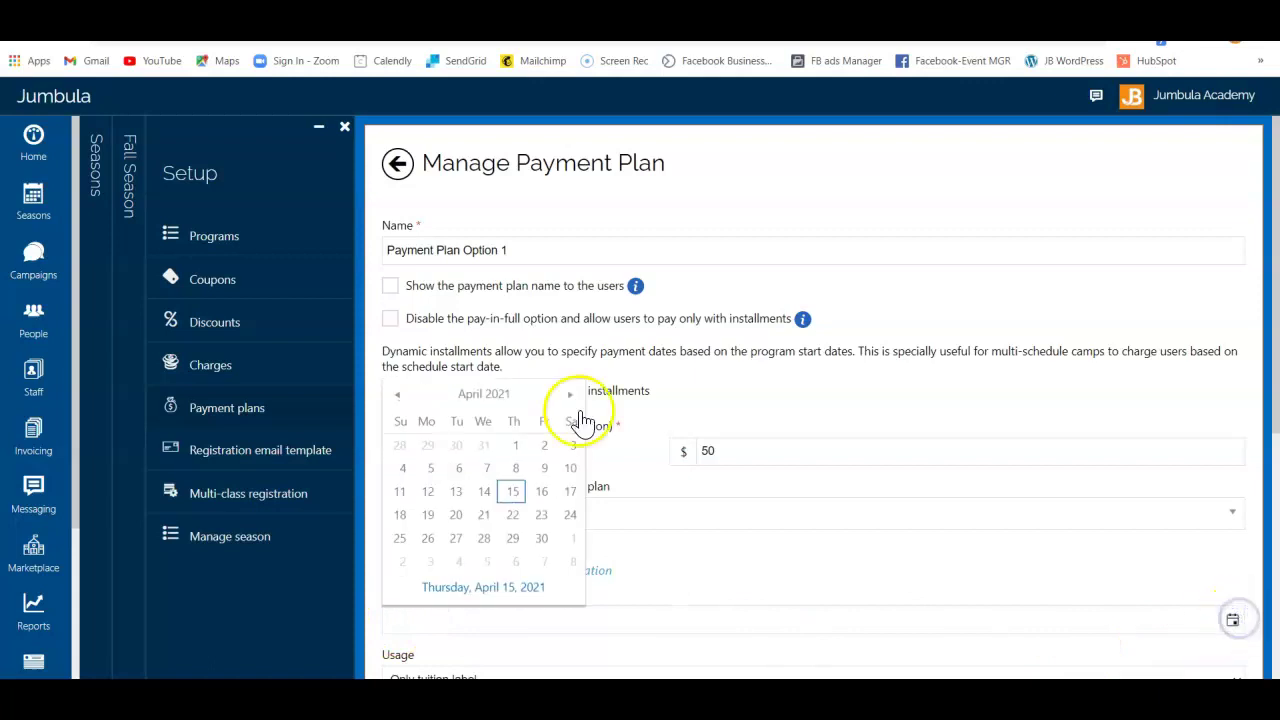
{"action": "left_click", "coordinate": [681, 581]}
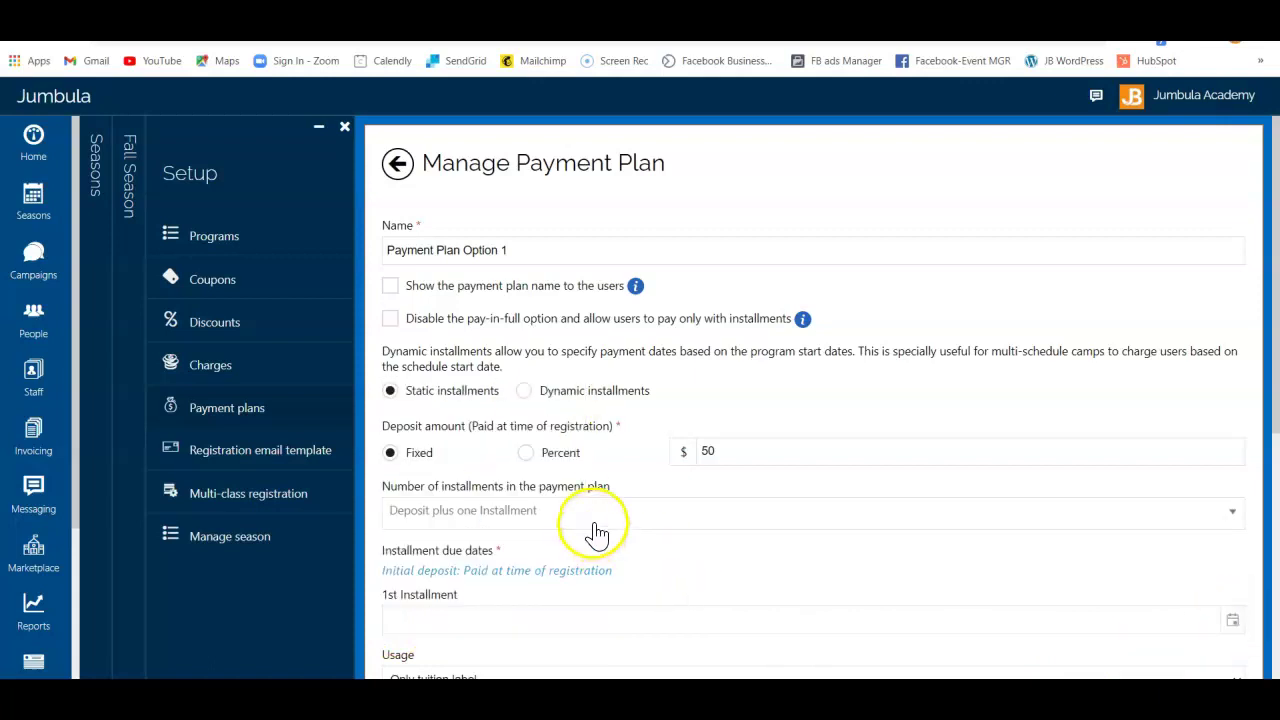
{"action": "left_click", "coordinate": [592, 512]}
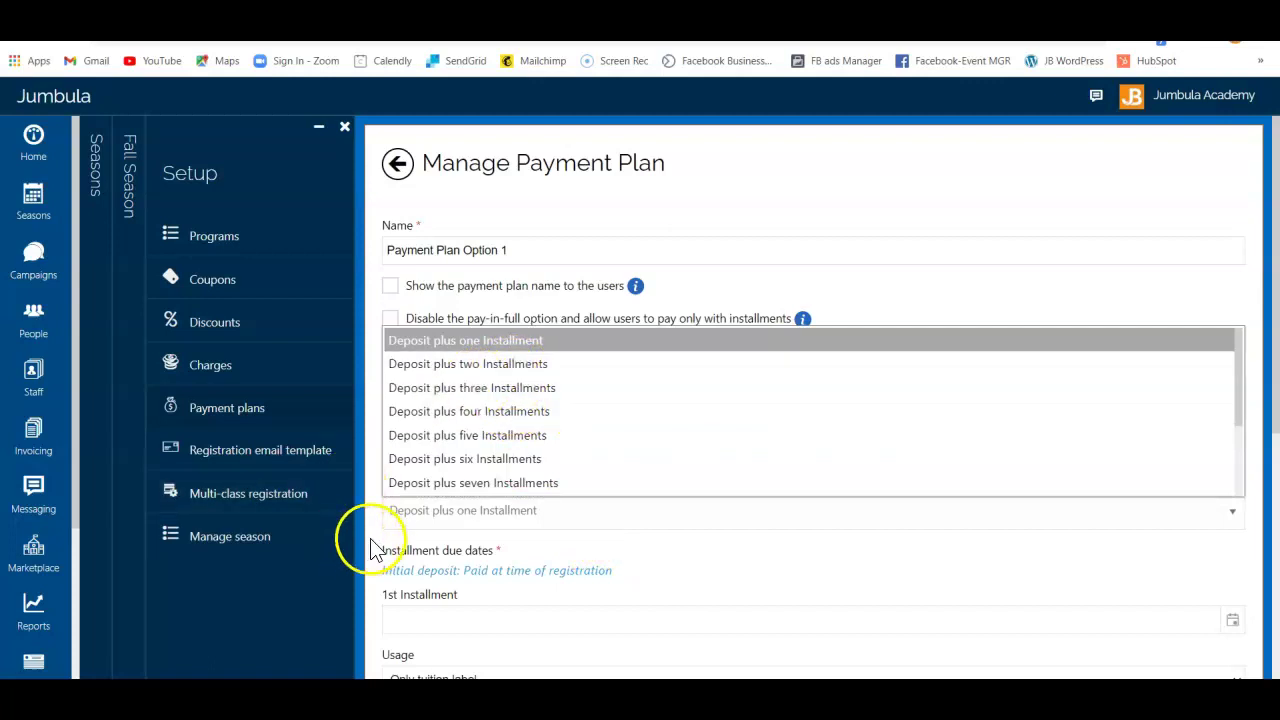
{"action": "left_click", "coordinate": [497, 375]}
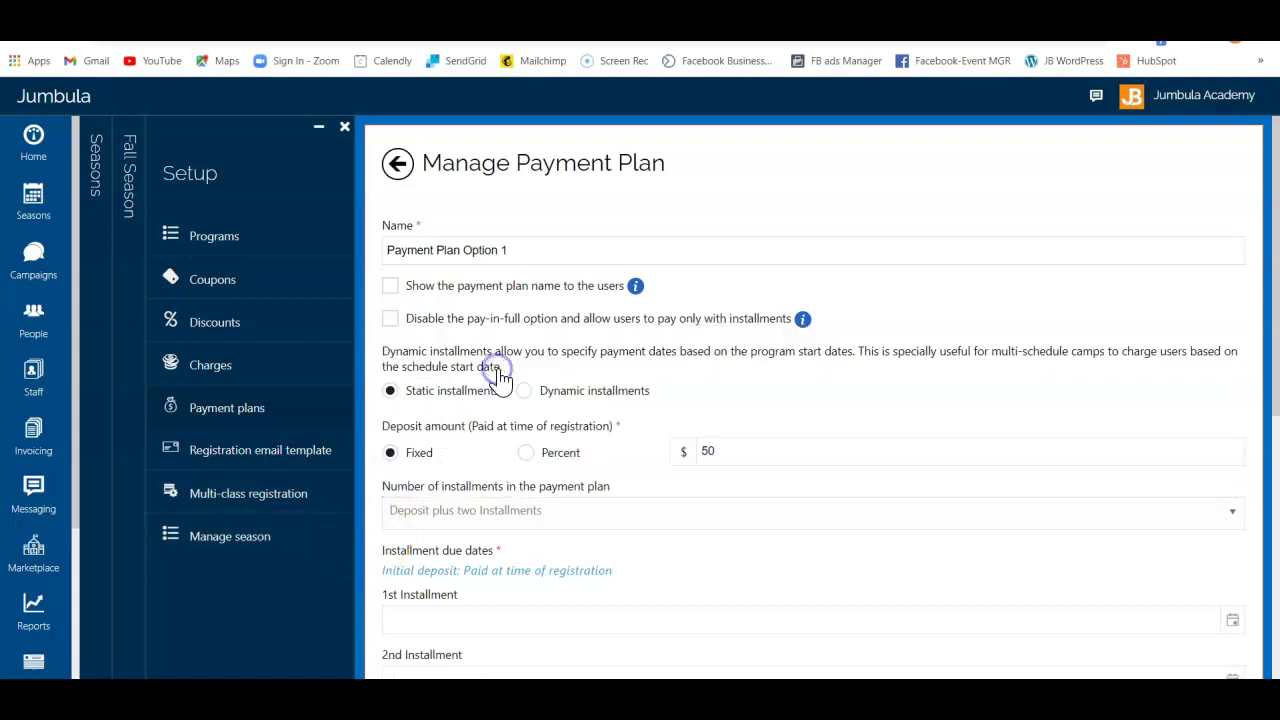
{"action": "scroll", "coordinate": [484, 567], "scroll_direction": "down", "scroll_amount": 1}
{"action": "scroll", "coordinate": [484, 567], "scroll_direction": "down", "scroll_amount": 1}
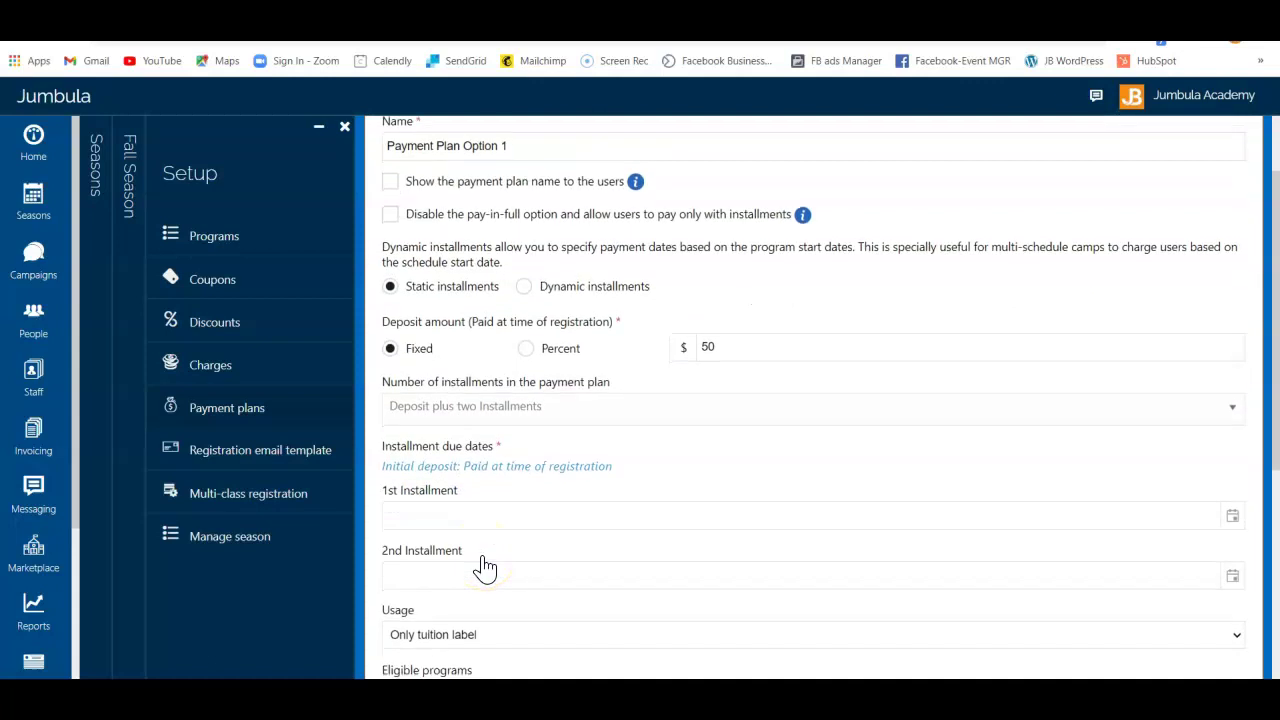
Set the 1st installment due date to 28 May 2021, then select dynamic installments
{"action": "left_click", "coordinate": [1230, 518]}
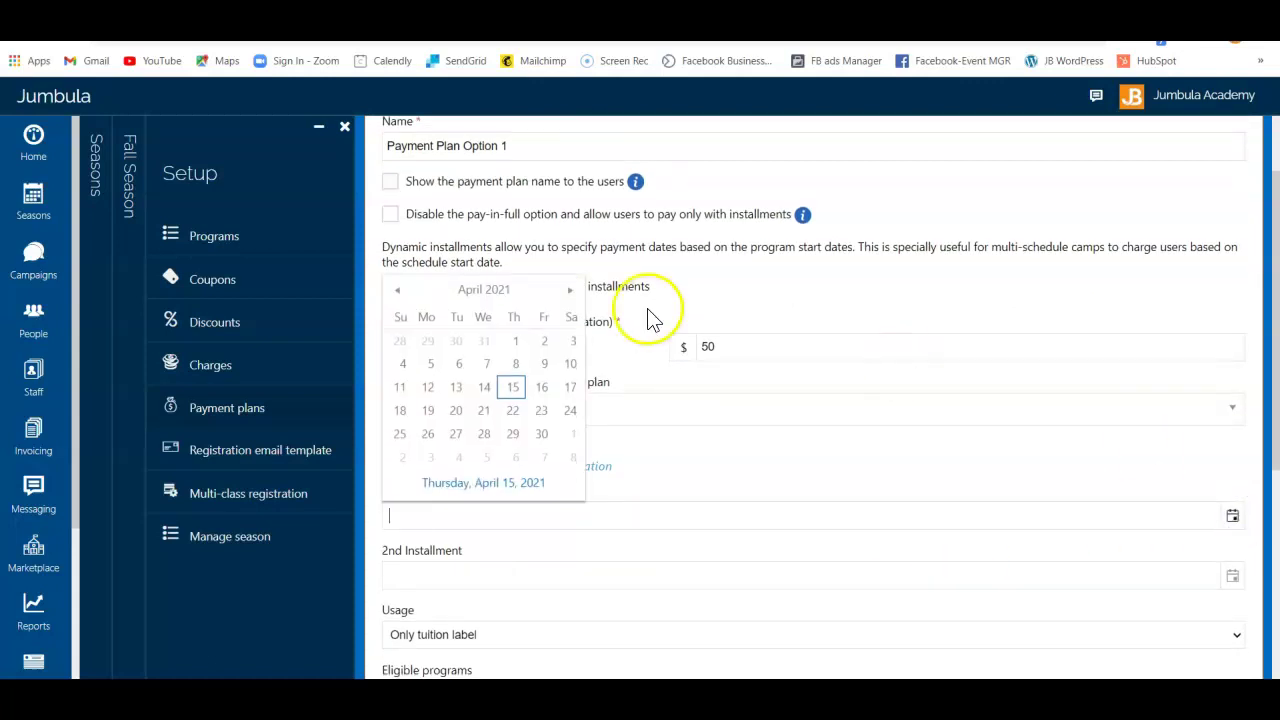
{"action": "left_click", "coordinate": [570, 291]}
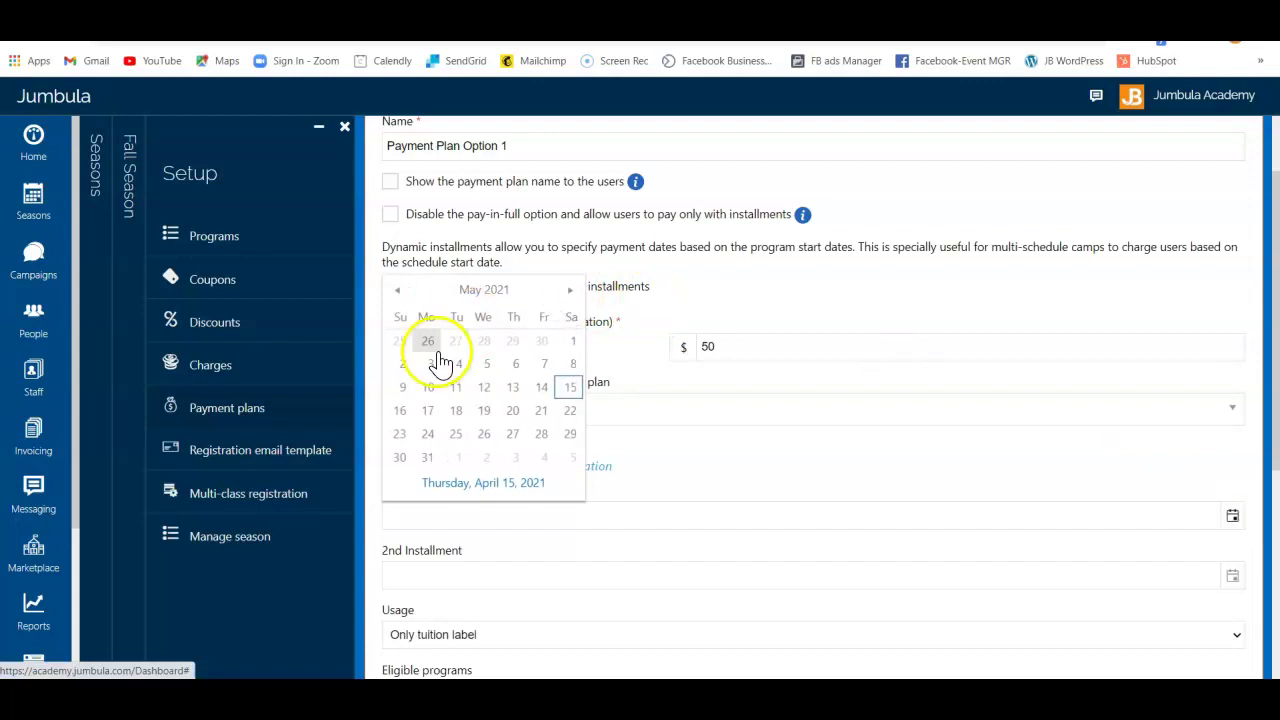
{"action": "left_click", "coordinate": [541, 433]}
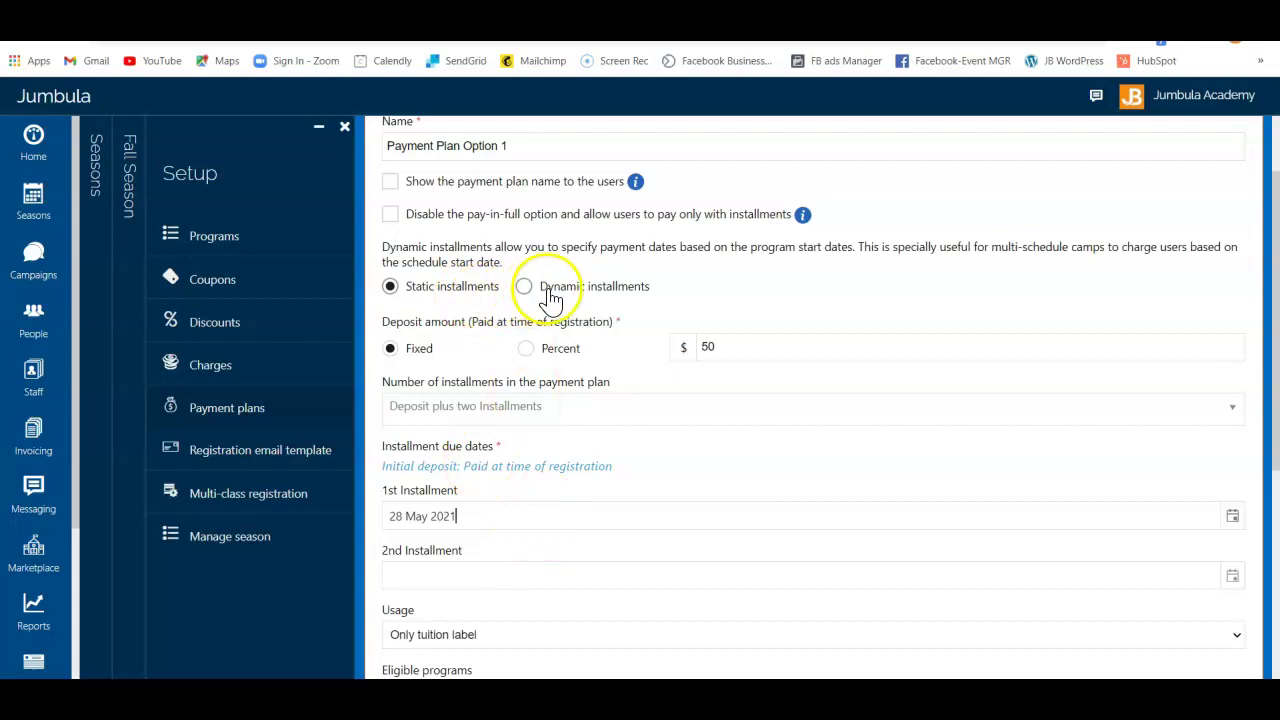
{"action": "left_click", "coordinate": [526, 296]}
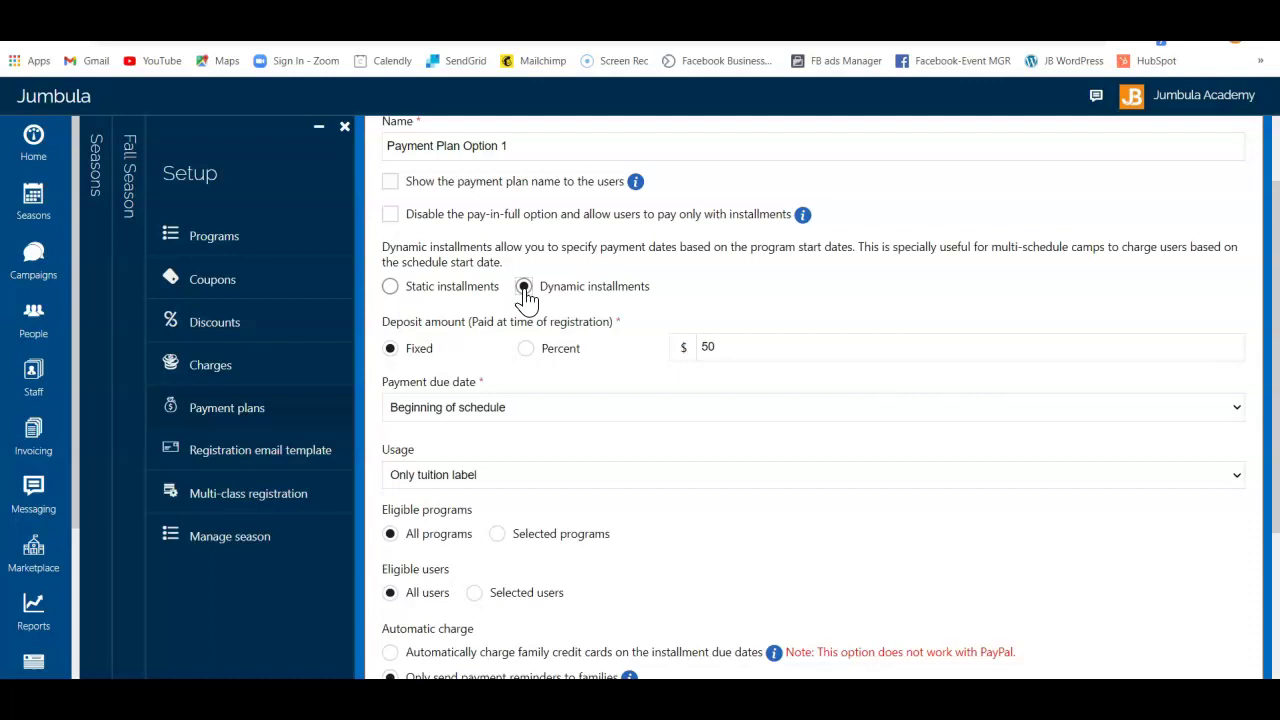
Switch the plan back to static installments, keeping the 28 May 2021 first due date
{"action": "left_click", "coordinate": [390, 286]}
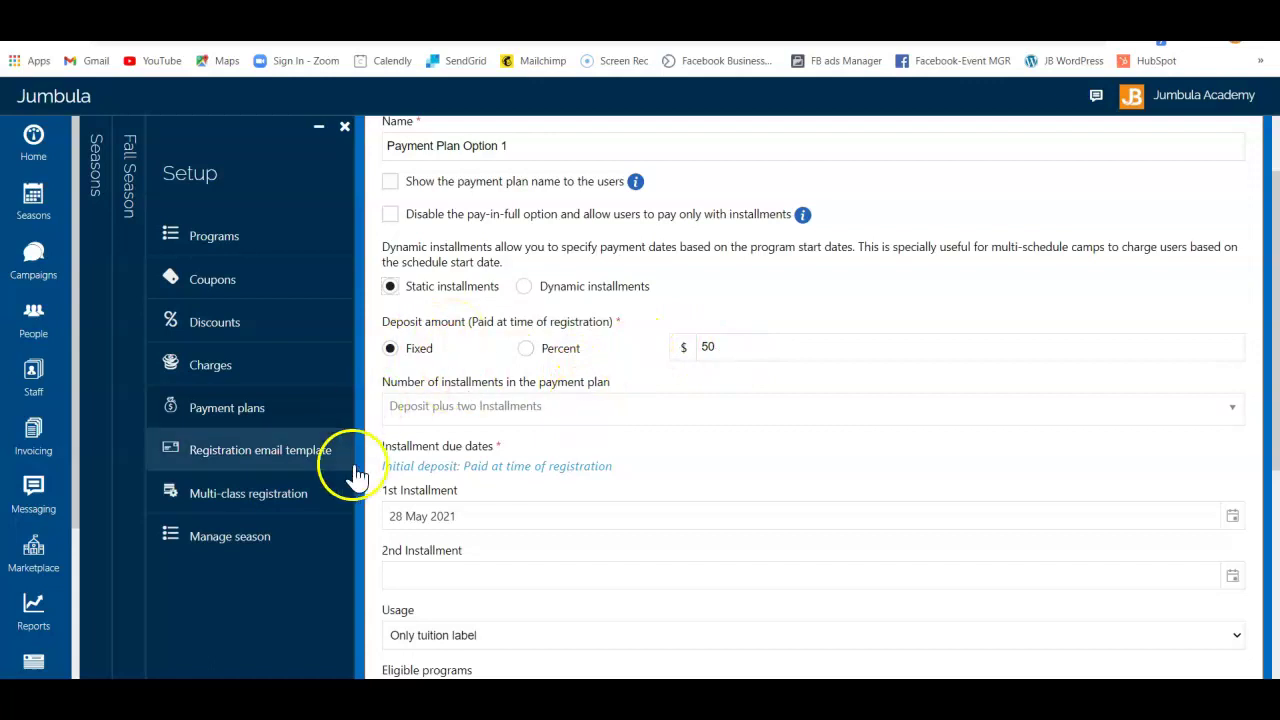
{"action": "scroll", "coordinate": [618, 475], "scroll_direction": "down", "scroll_amount": 3}
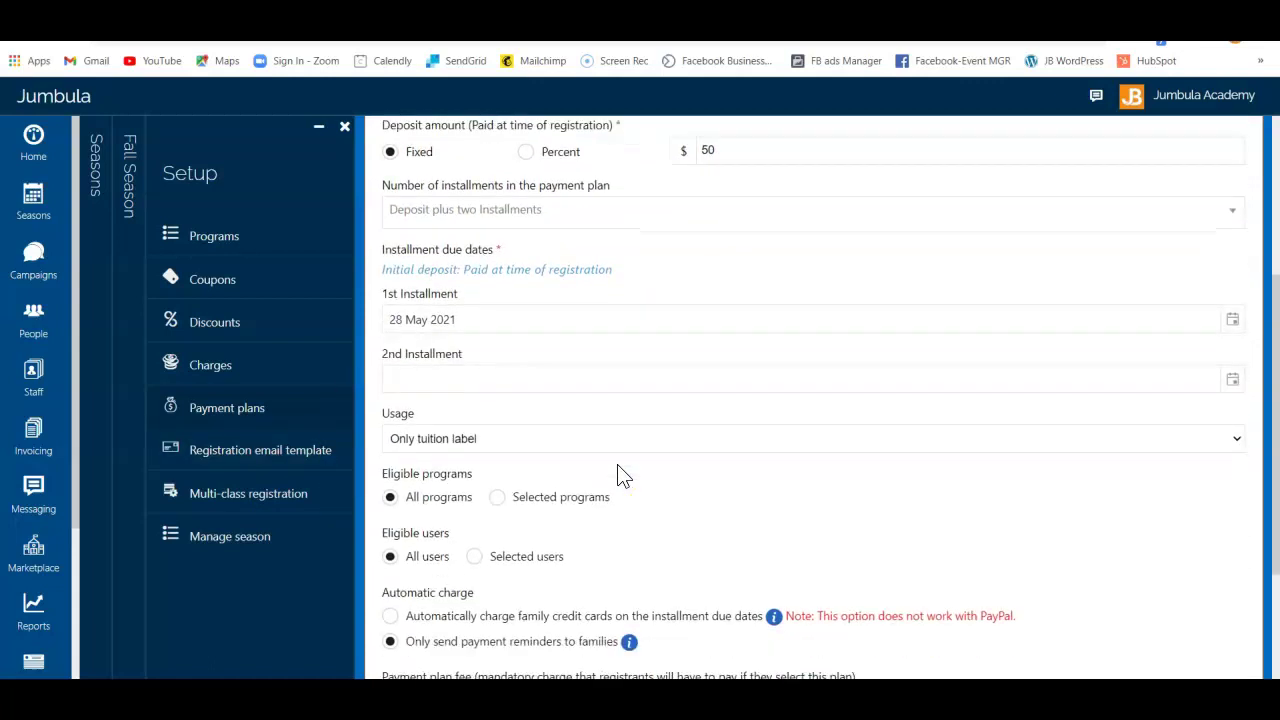
{"action": "scroll", "coordinate": [618, 475], "scroll_direction": "down", "scroll_amount": 1}
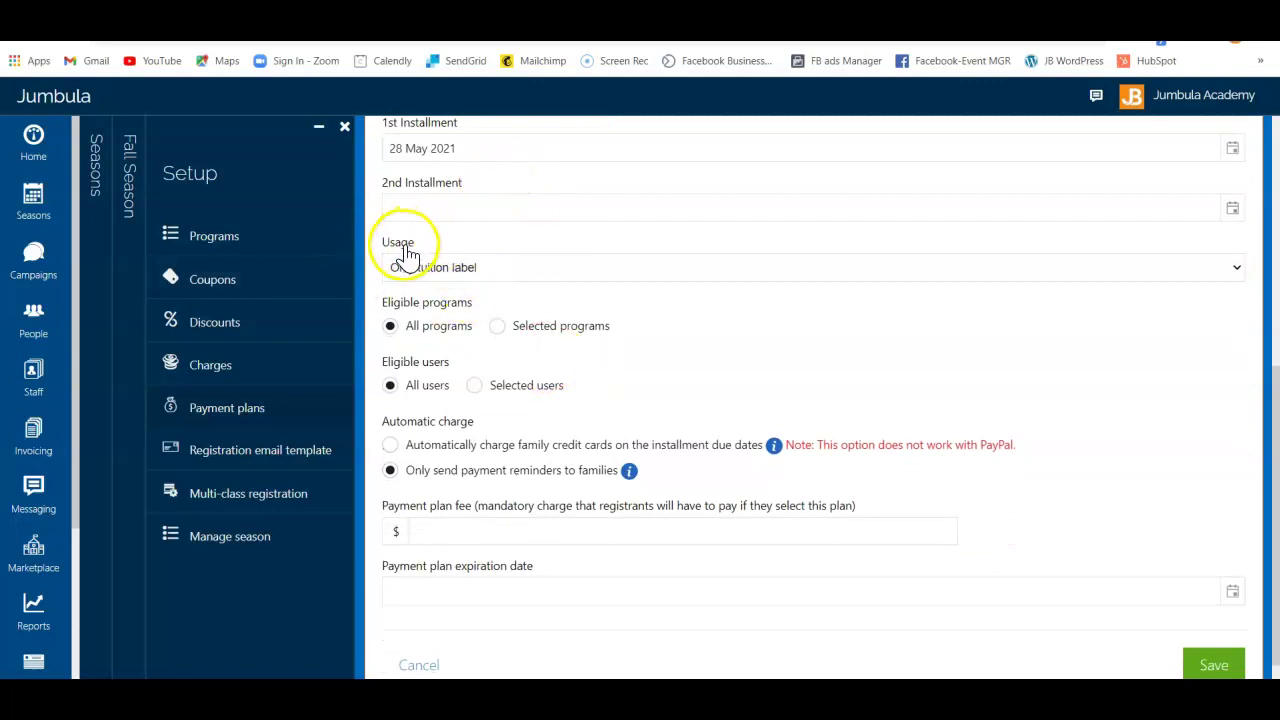
{"action": "left_click", "coordinate": [497, 272]}
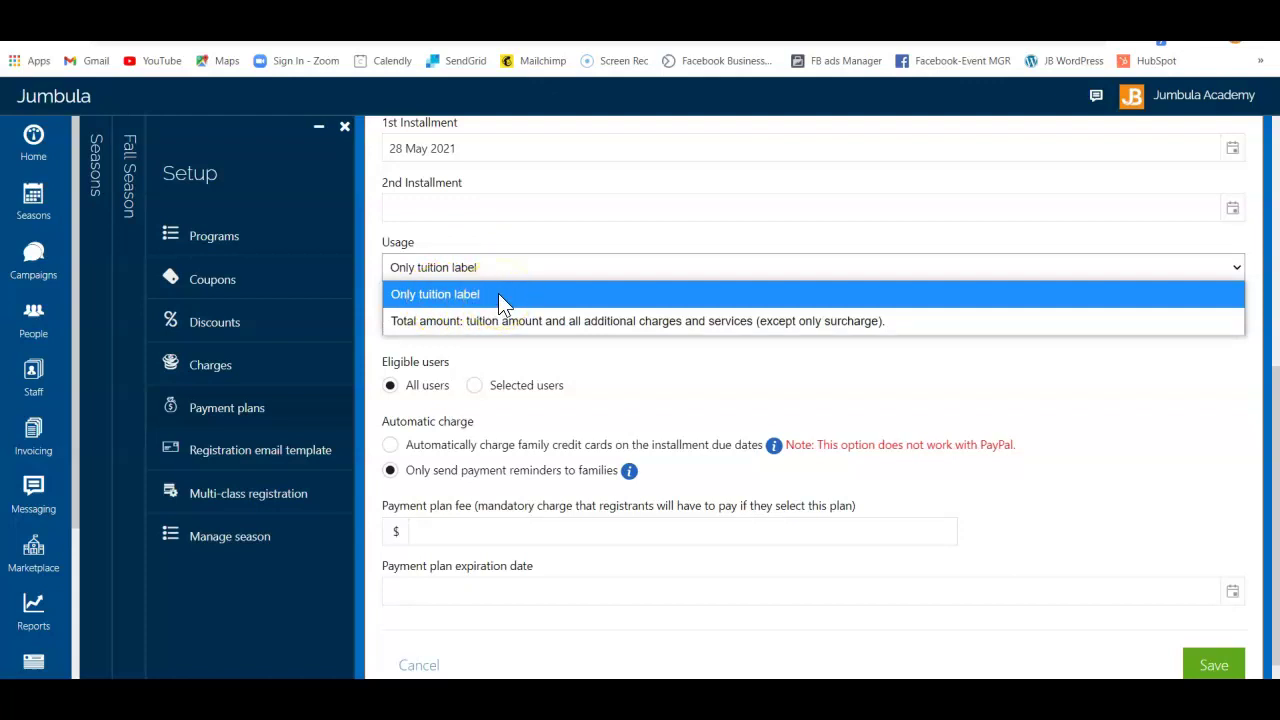
{"action": "left_click", "coordinate": [437, 325]}
{"action": "left_click", "coordinate": [370, 300]}
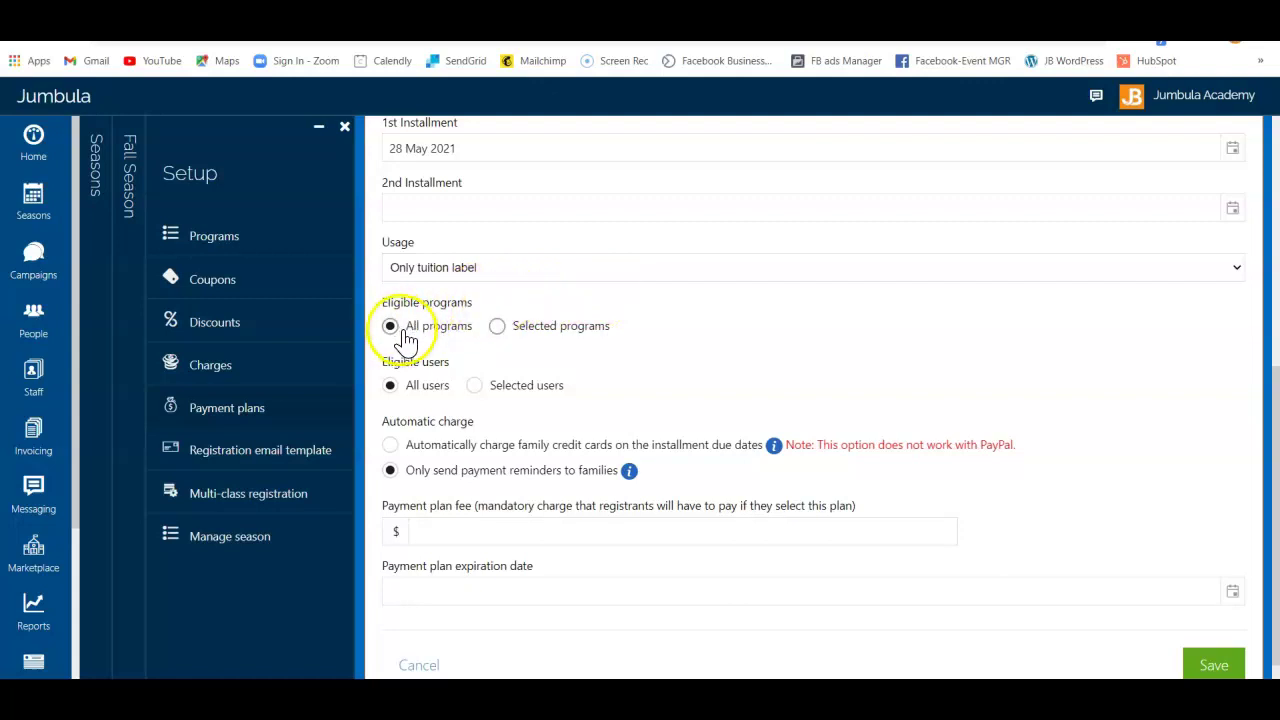
{"action": "left_click", "coordinate": [497, 326]}
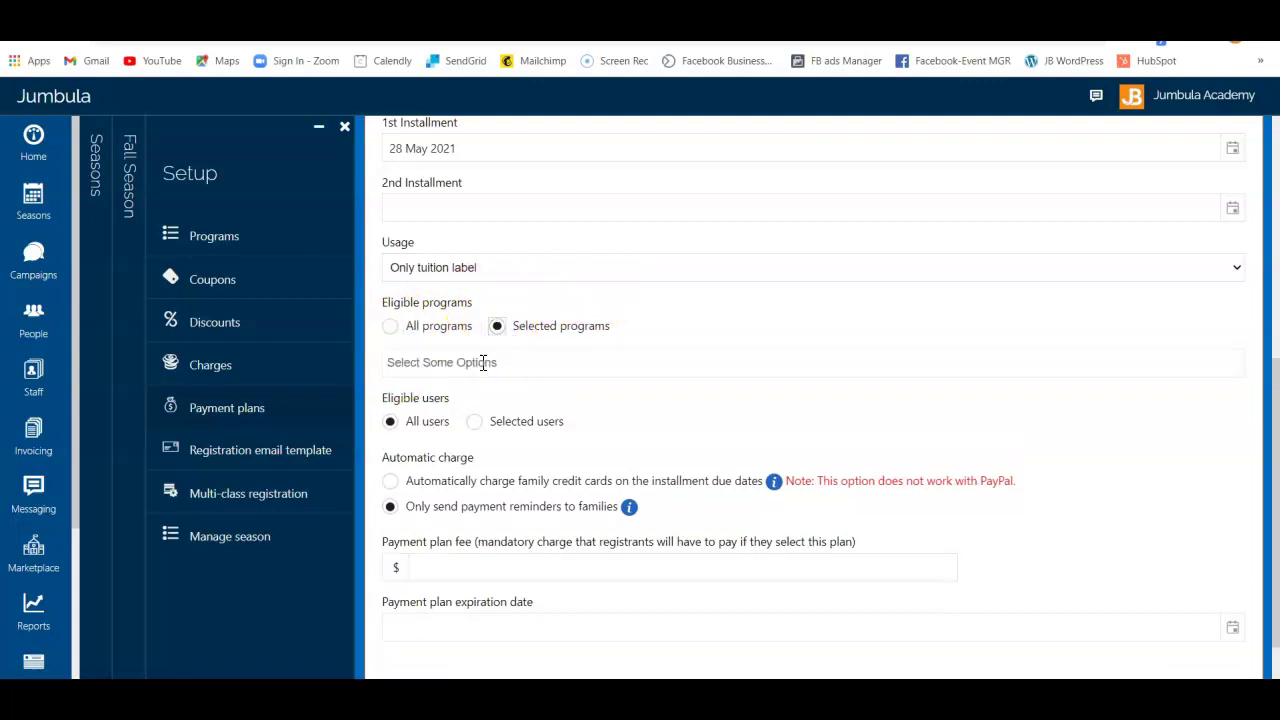
{"action": "left_click", "coordinate": [484, 362]}
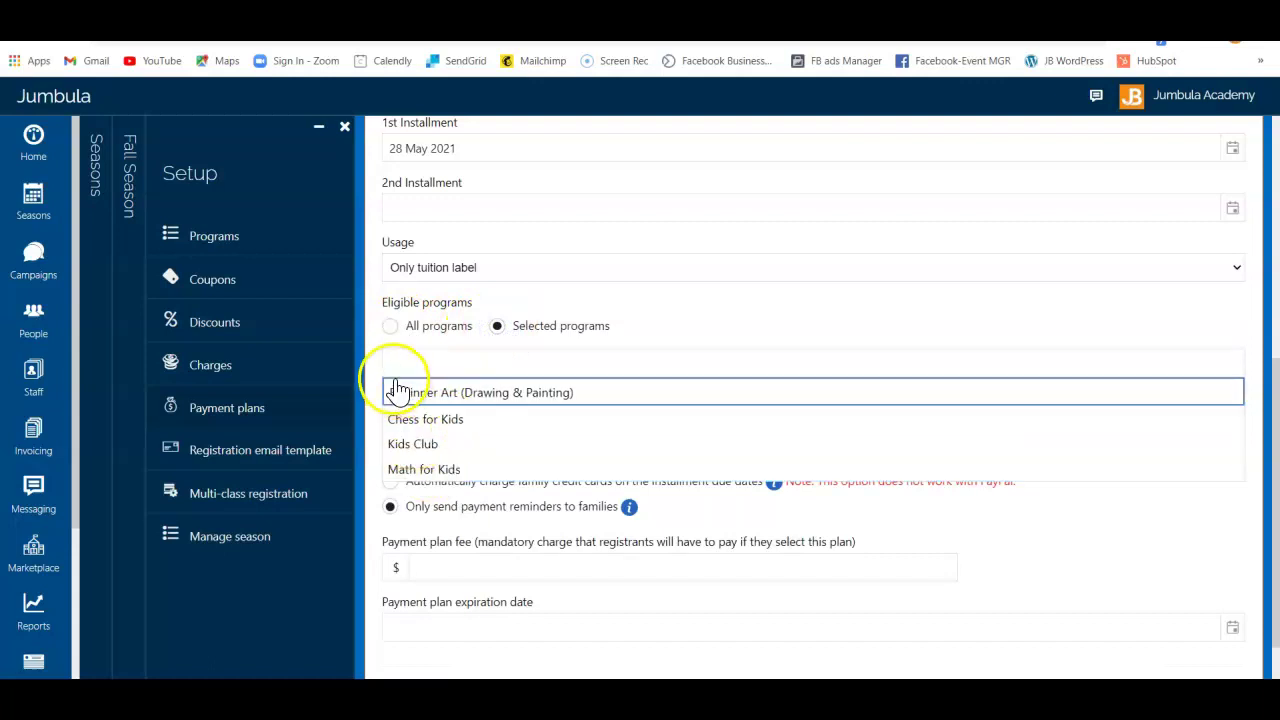
{"action": "left_click", "coordinate": [390, 326]}
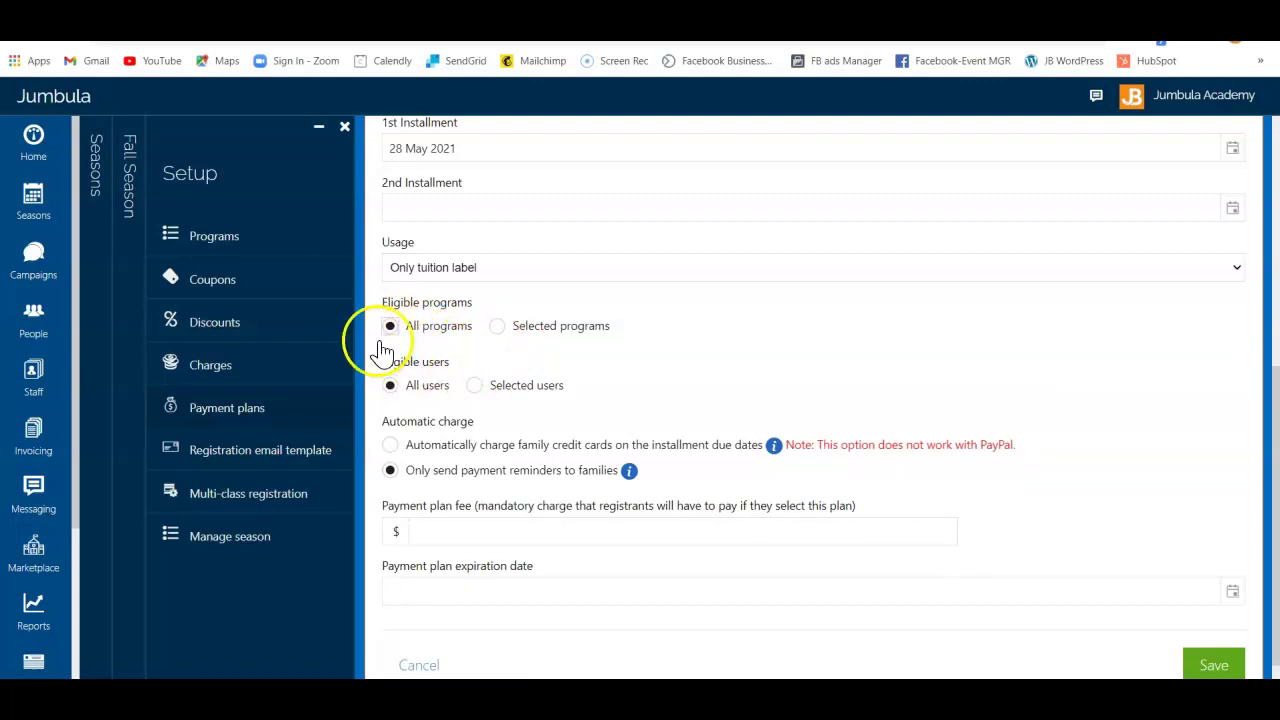
{"action": "left_click", "coordinate": [477, 388]}
{"action": "left_click", "coordinate": [435, 421]}
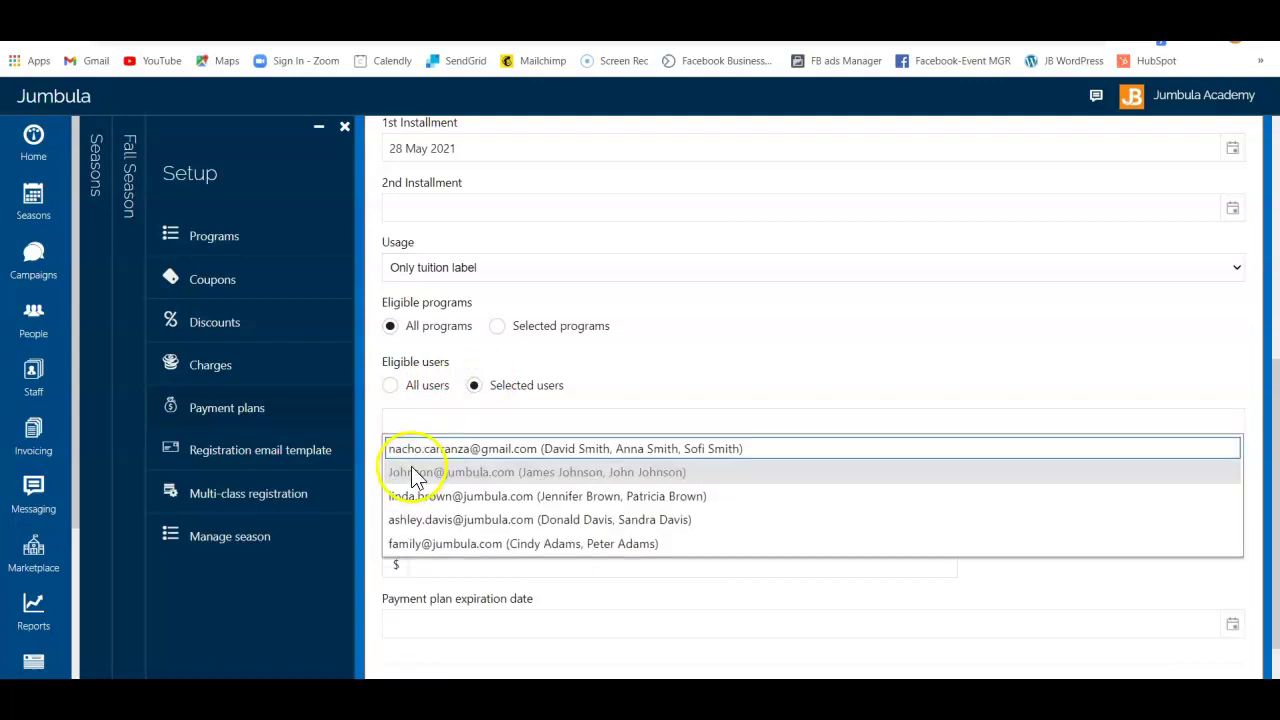
{"action": "left_click", "coordinate": [396, 389]}
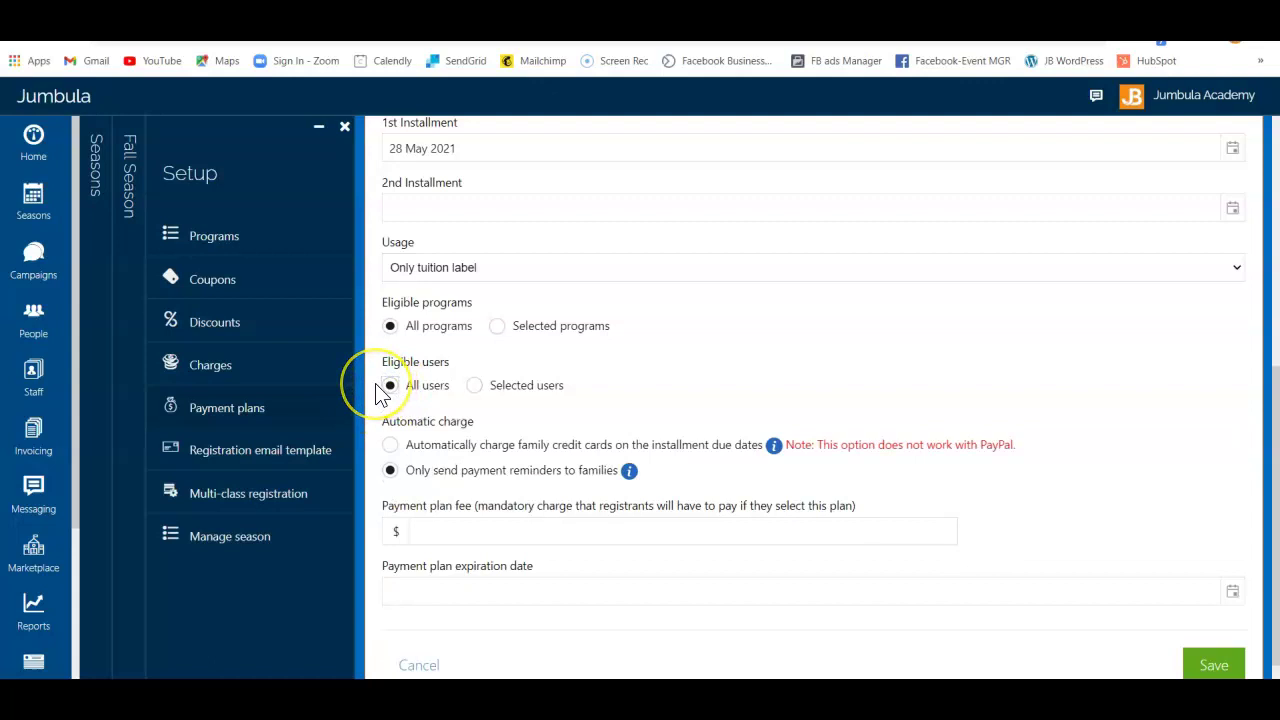
Choose 'Automatically charge family credit cards on the installment due dates' under Automatic charge
{"action": "left_click", "coordinate": [395, 456]}
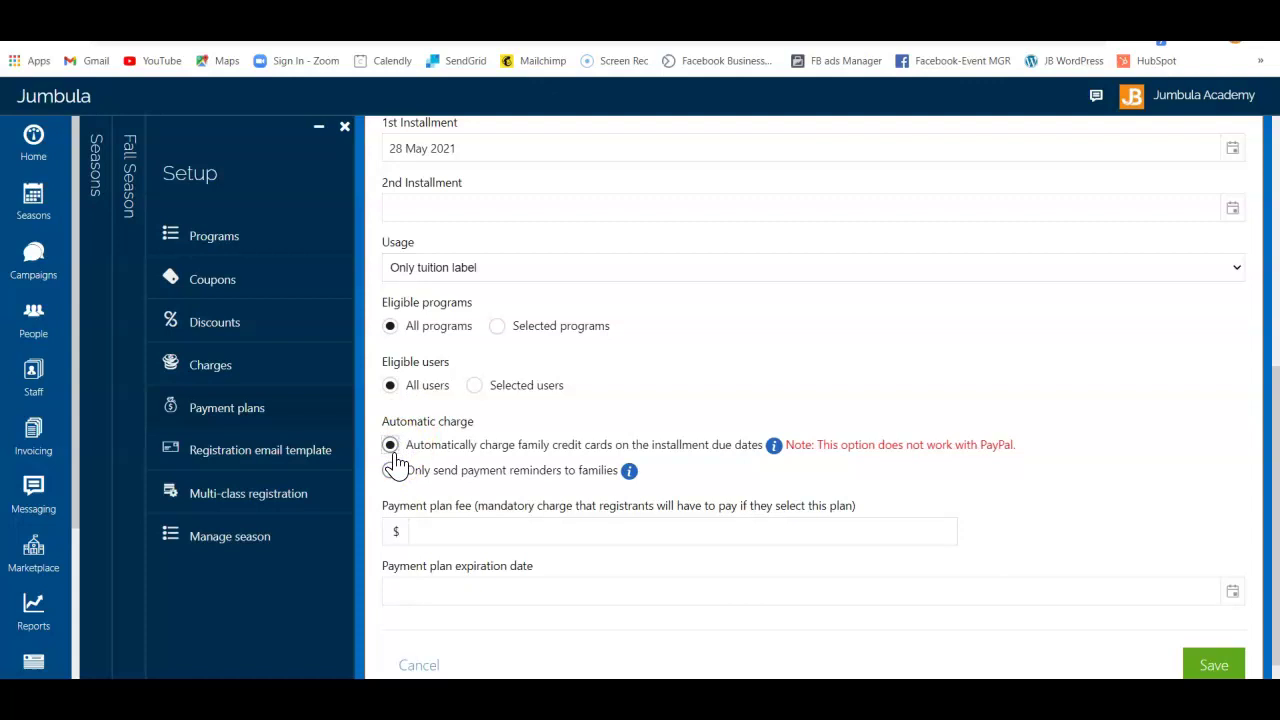
{"action": "left_click", "coordinate": [393, 468]}
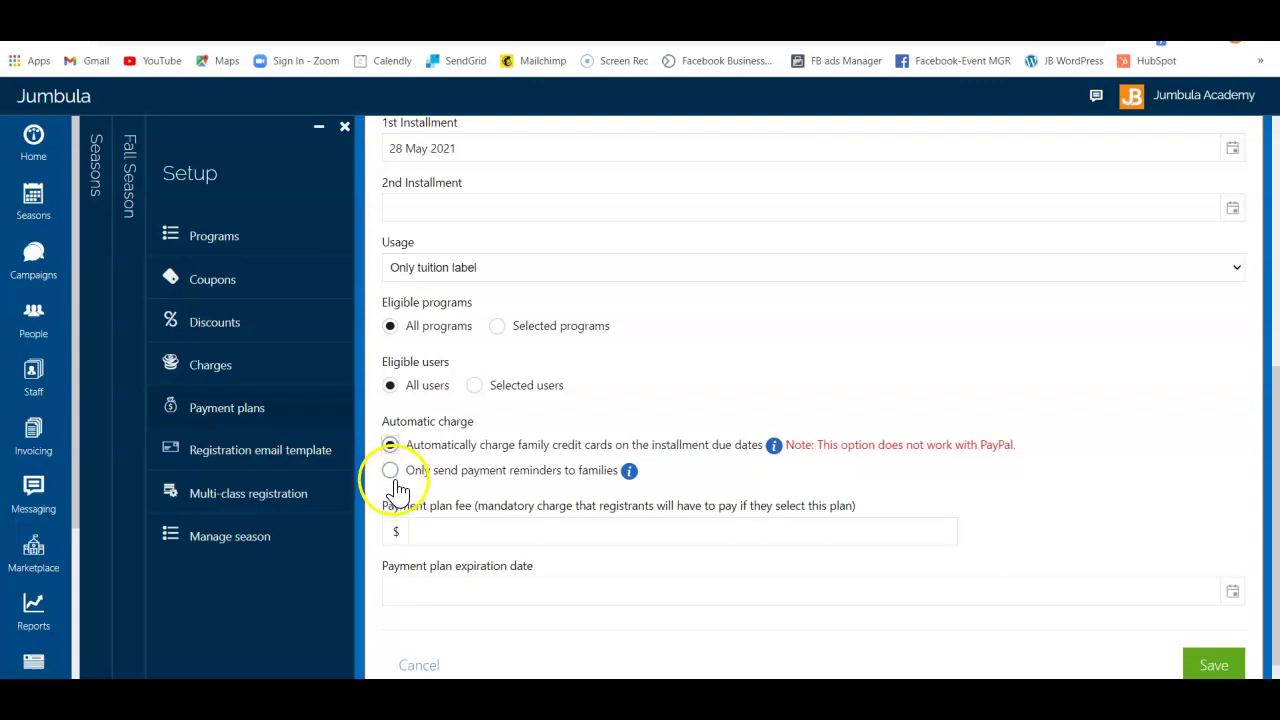
{"action": "left_click", "coordinate": [394, 478]}
{"action": "left_click", "coordinate": [389, 446]}
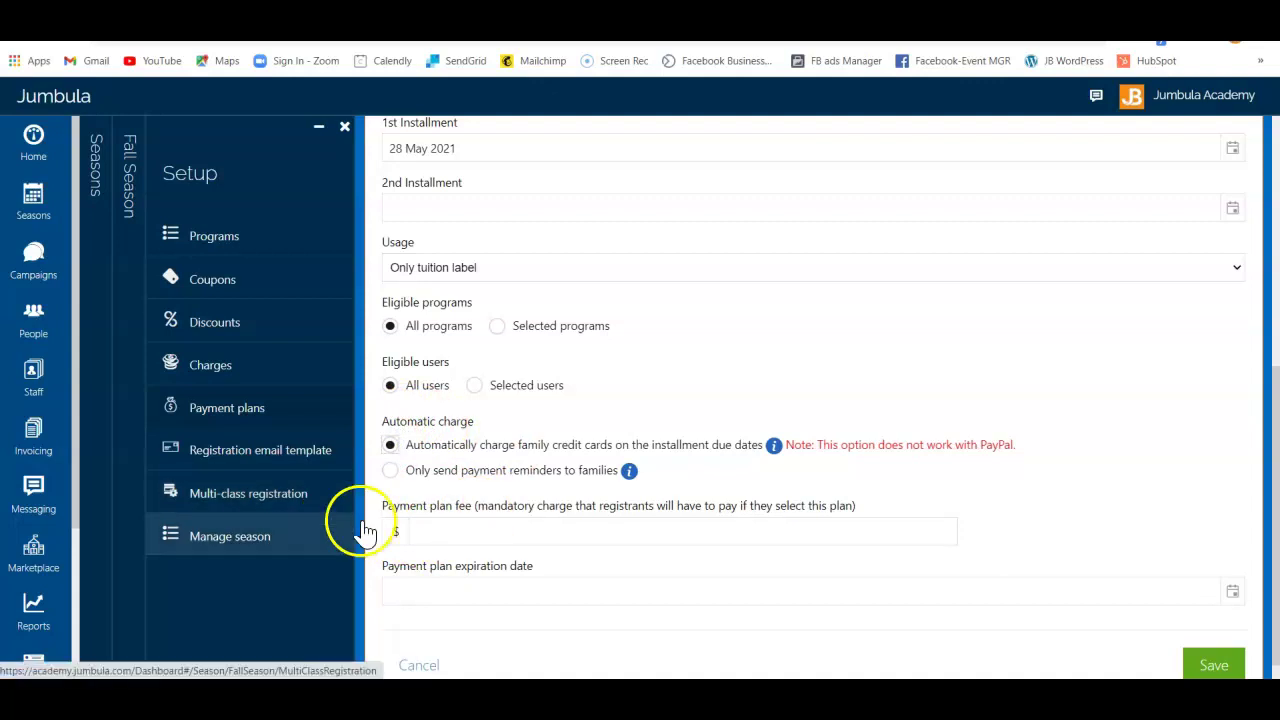